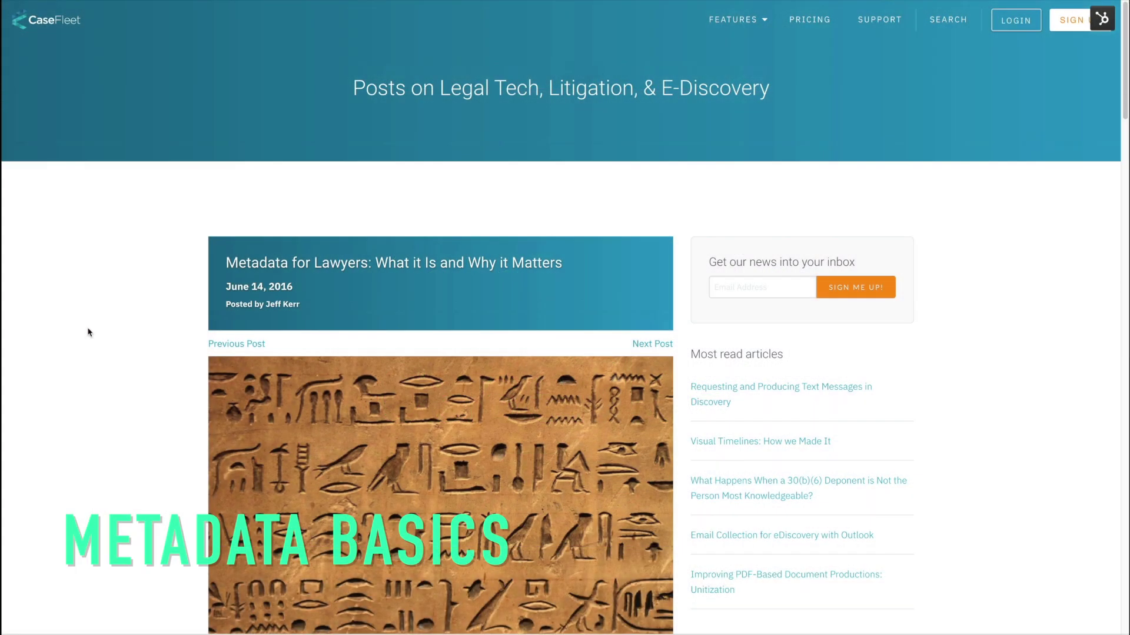
# Scroll the 'Metadata for Lawyers' post down to its bullet list of metadata examples.
pyautogui.scroll(-5, 88, 333)
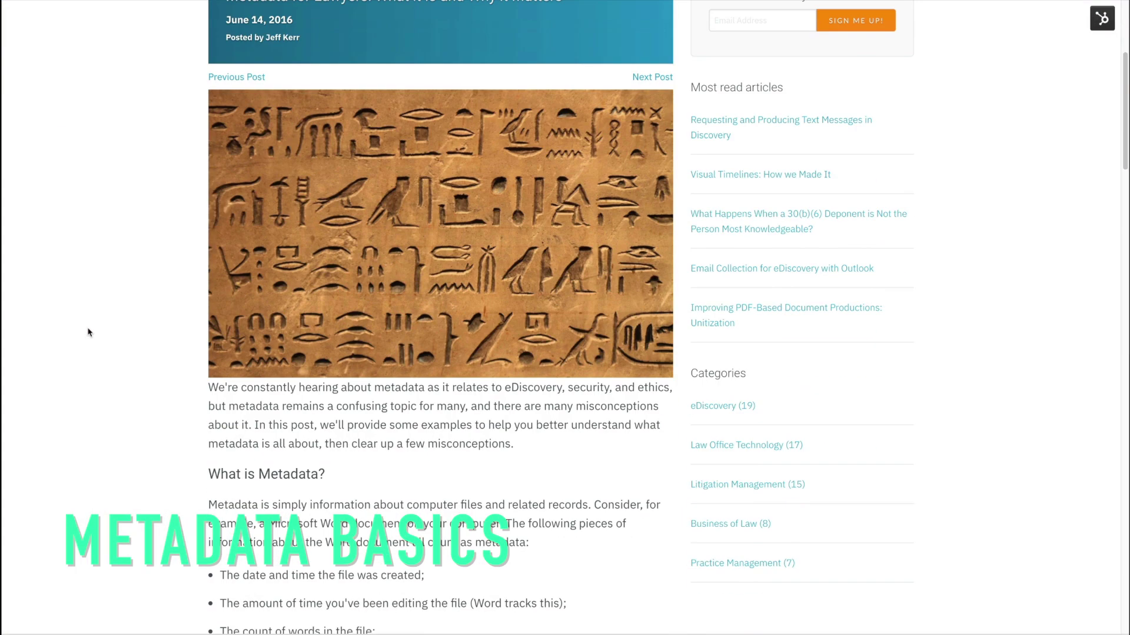
pyautogui.scroll(-4, 89, 332)
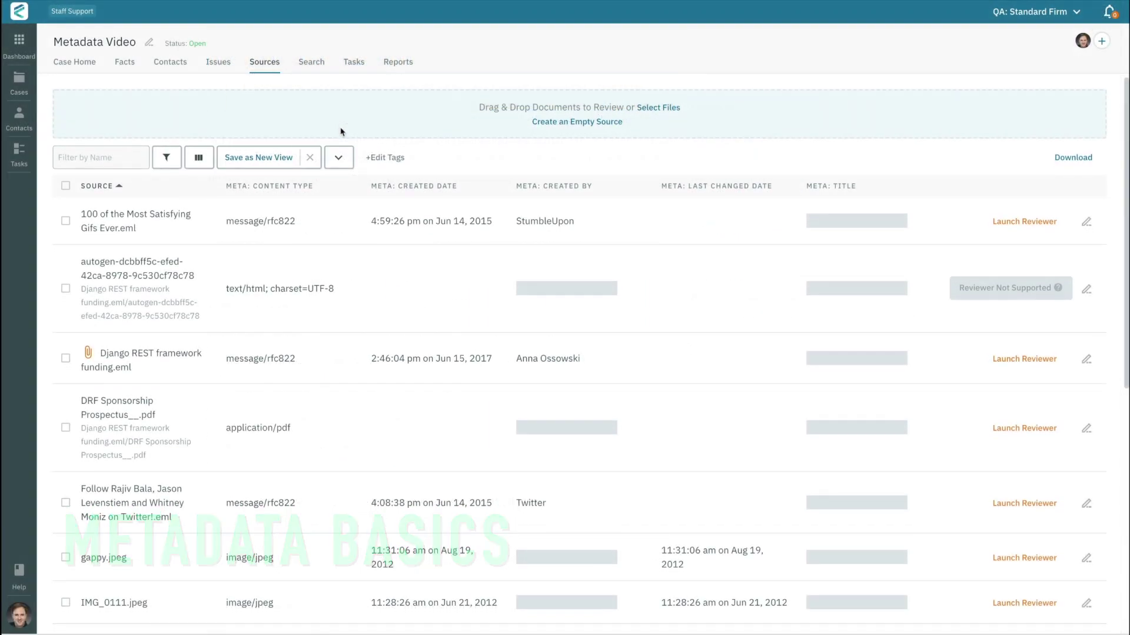
pyautogui.scroll(-1, 324, 225)
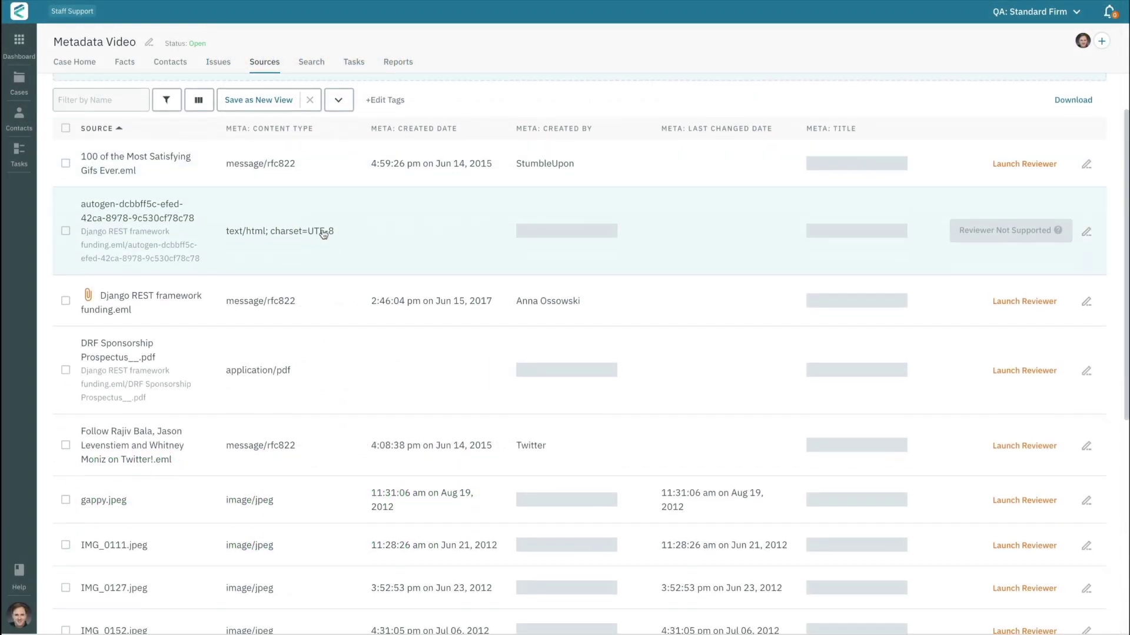
pyautogui.scroll(-1, 323, 234)
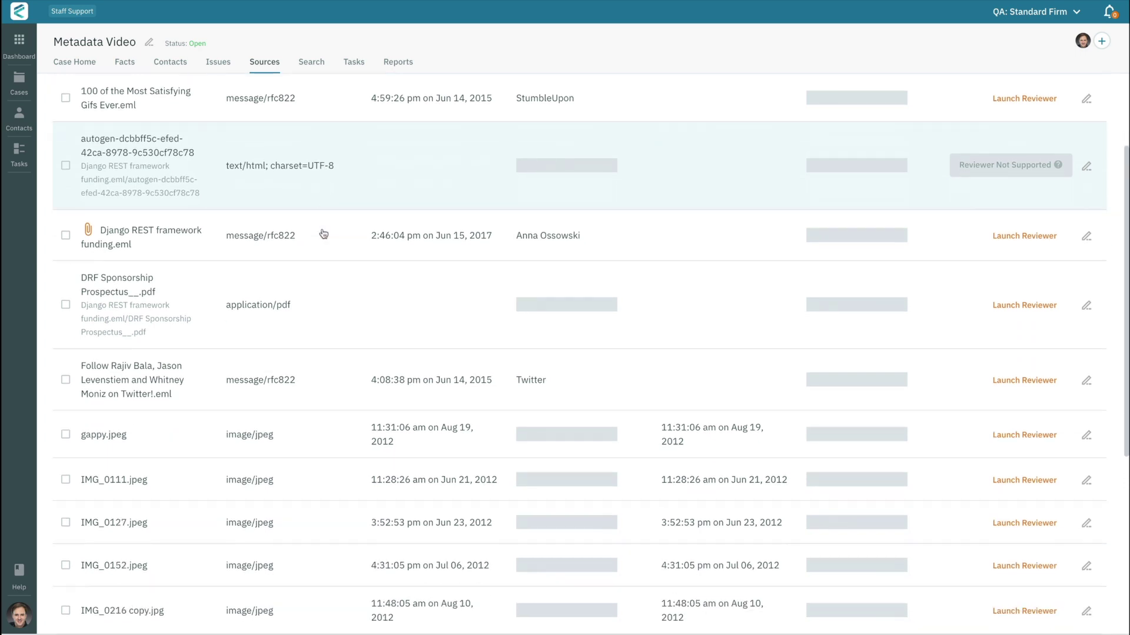
pyautogui.scroll(-1, 323, 234)
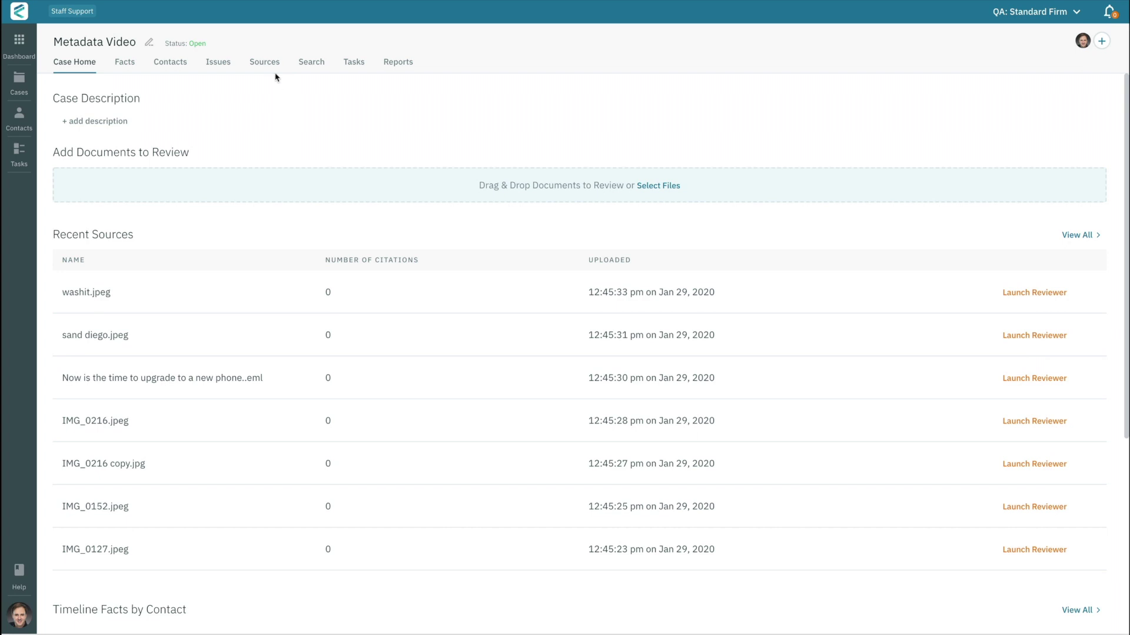
pyautogui.click(273, 63)
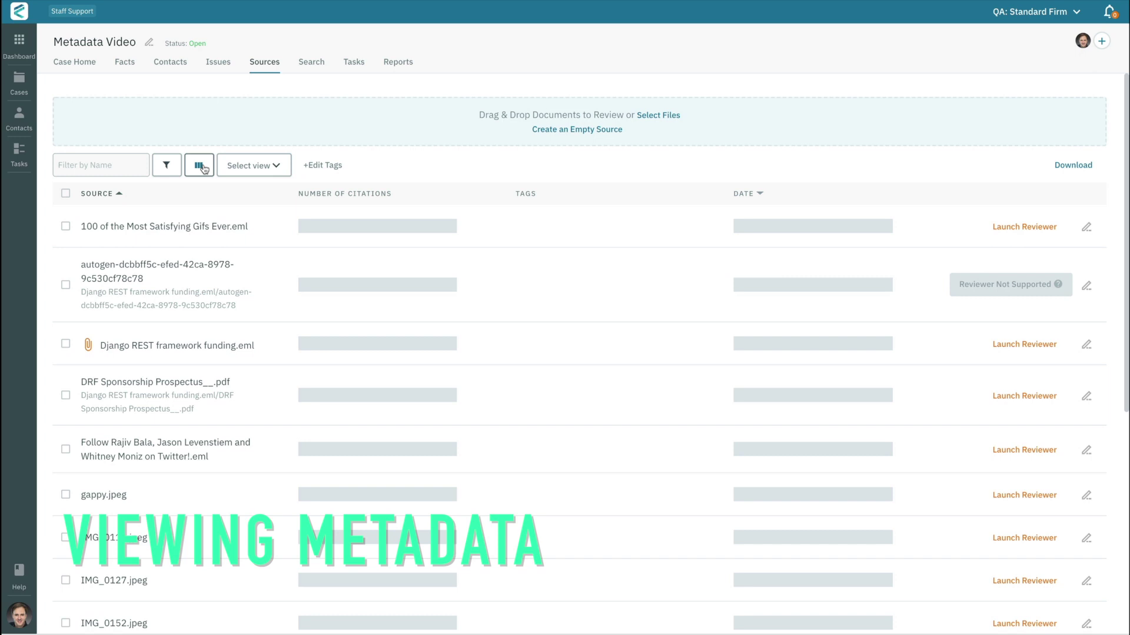
# Reveal the hidden columns and untick Number of Citations, Tags and Date.
pyautogui.click(200, 167)
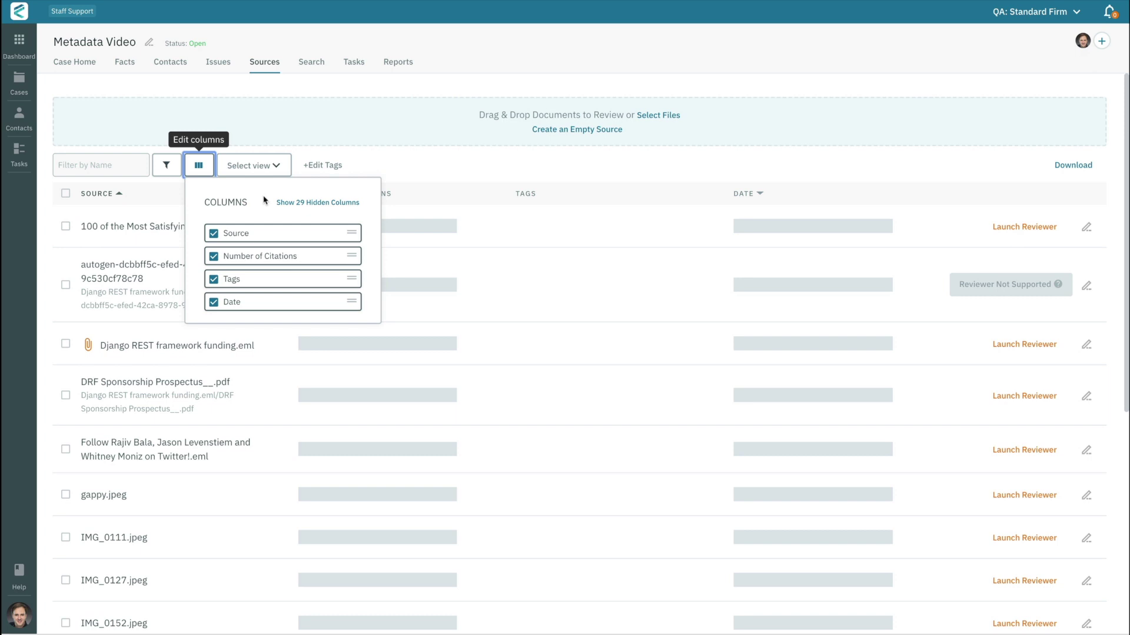
pyautogui.click(291, 204)
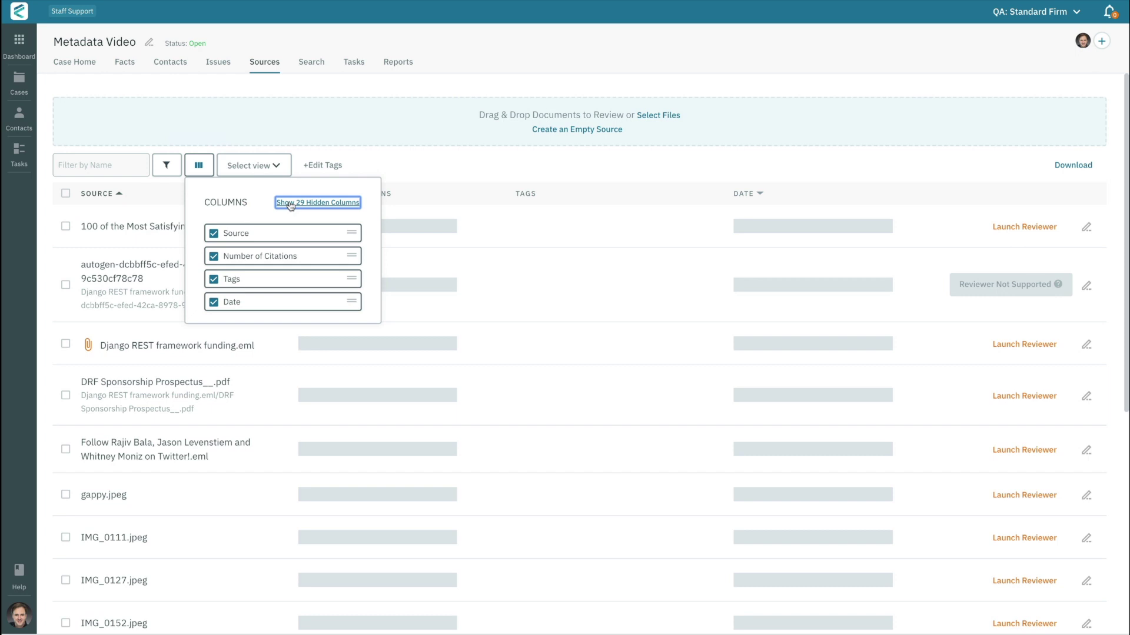
pyautogui.click(291, 203)
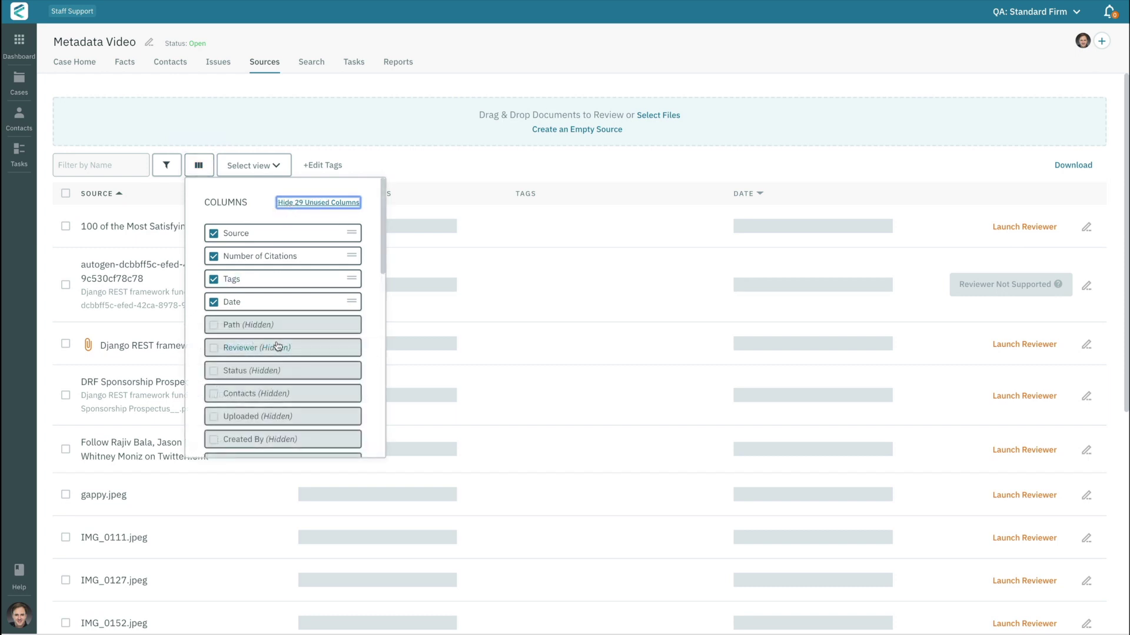
pyautogui.click(267, 256)
pyautogui.click(270, 260)
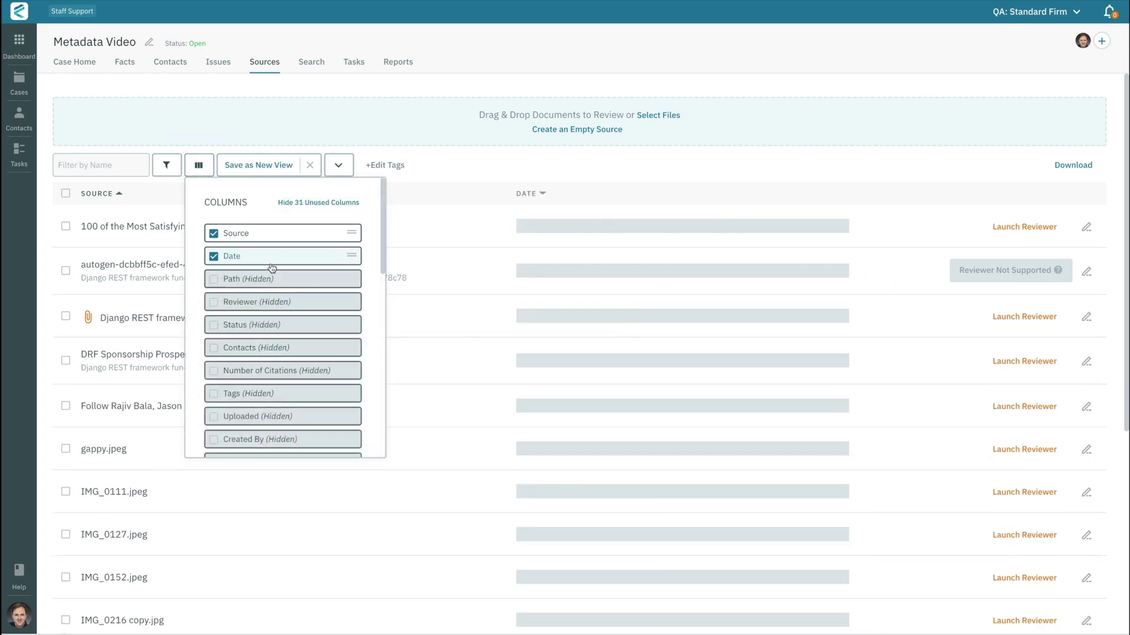
pyautogui.click(272, 260)
# Try the Meta columns: Content Type, Created Date, Created By, Last Changed Date and Title.
pyautogui.scroll(-3, 295, 346)
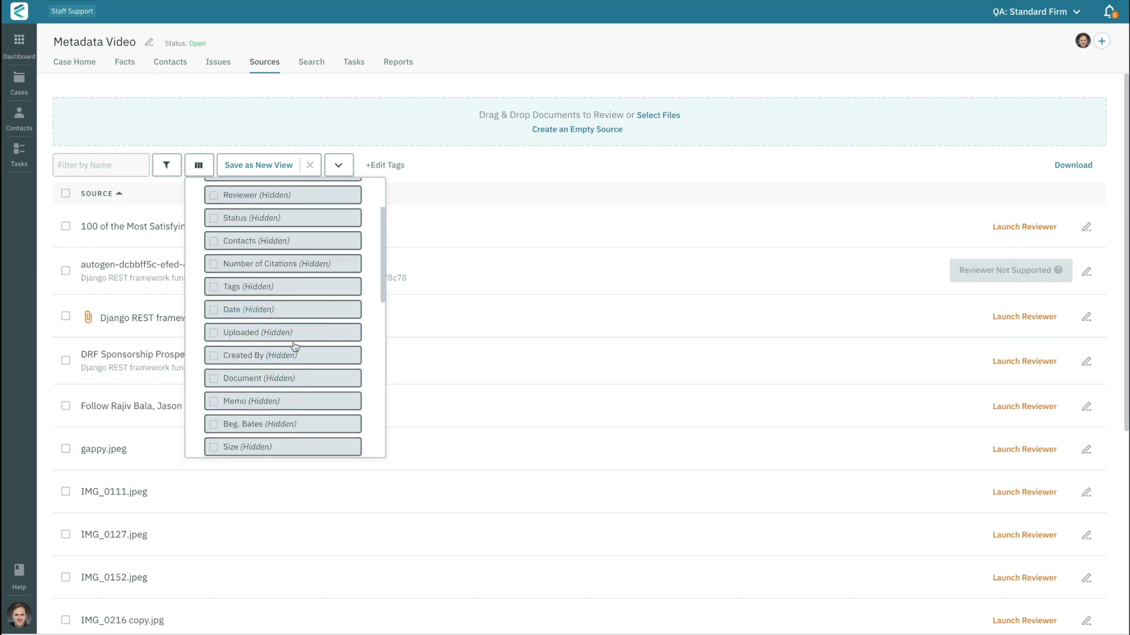
pyautogui.scroll(-10, 294, 346)
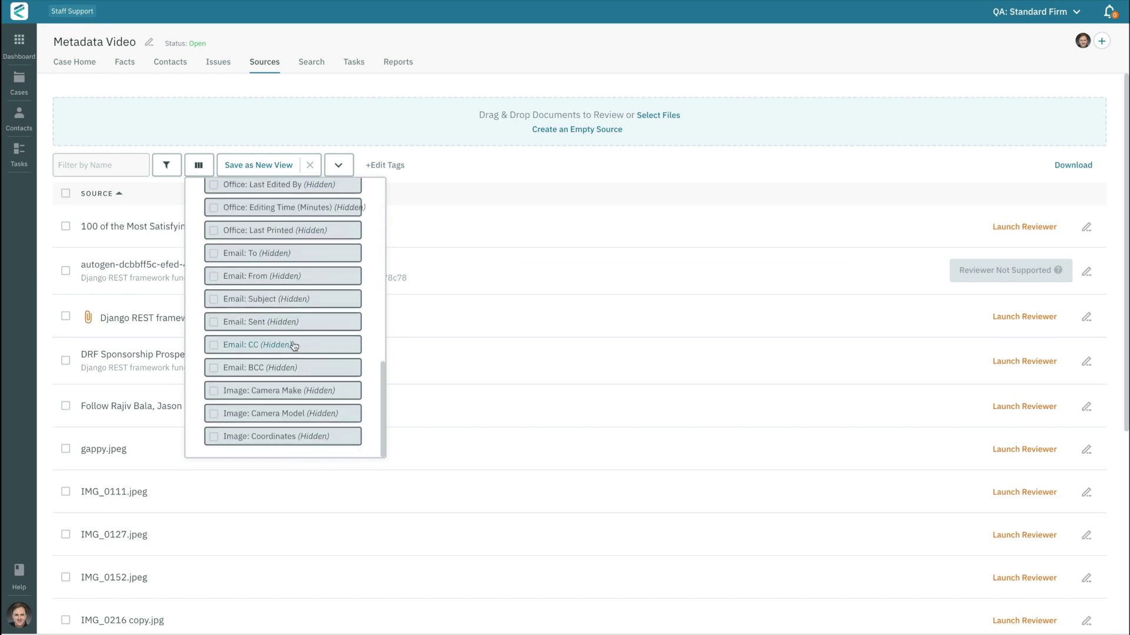
pyautogui.scroll(4, 293, 346)
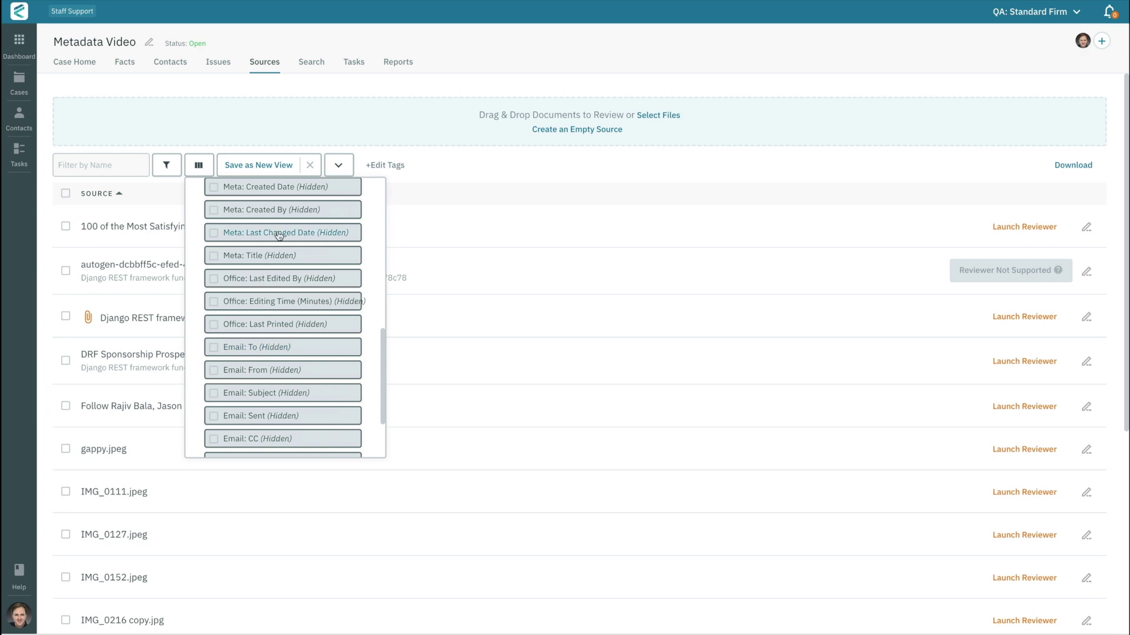
pyautogui.scroll(1, 279, 235)
pyautogui.scroll(3, 279, 208)
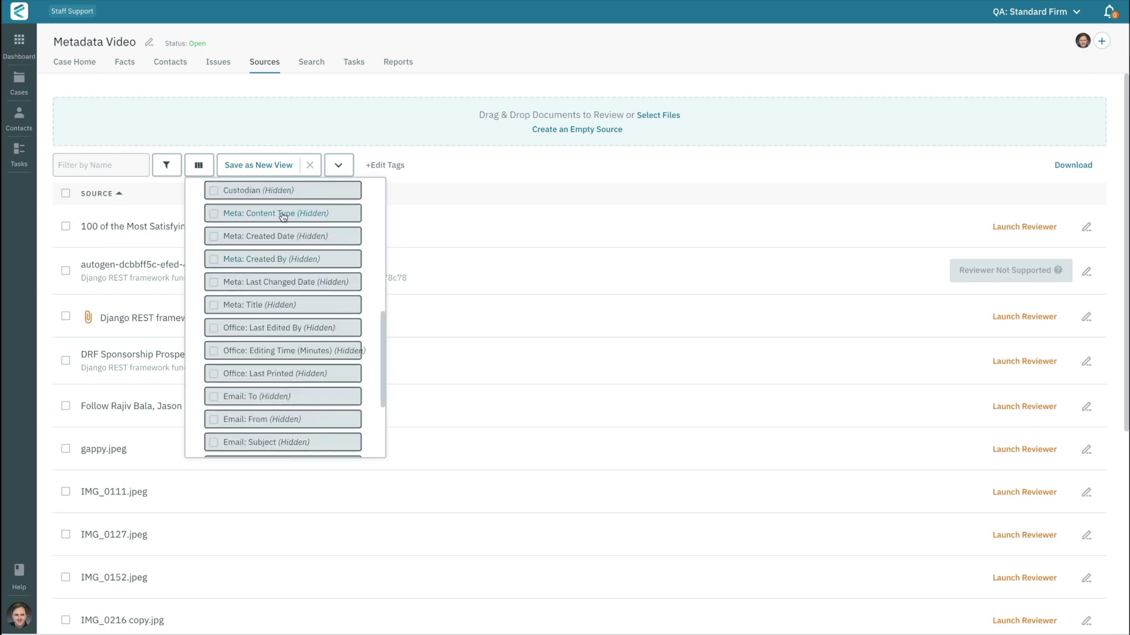
pyautogui.click(283, 215)
pyautogui.click(283, 238)
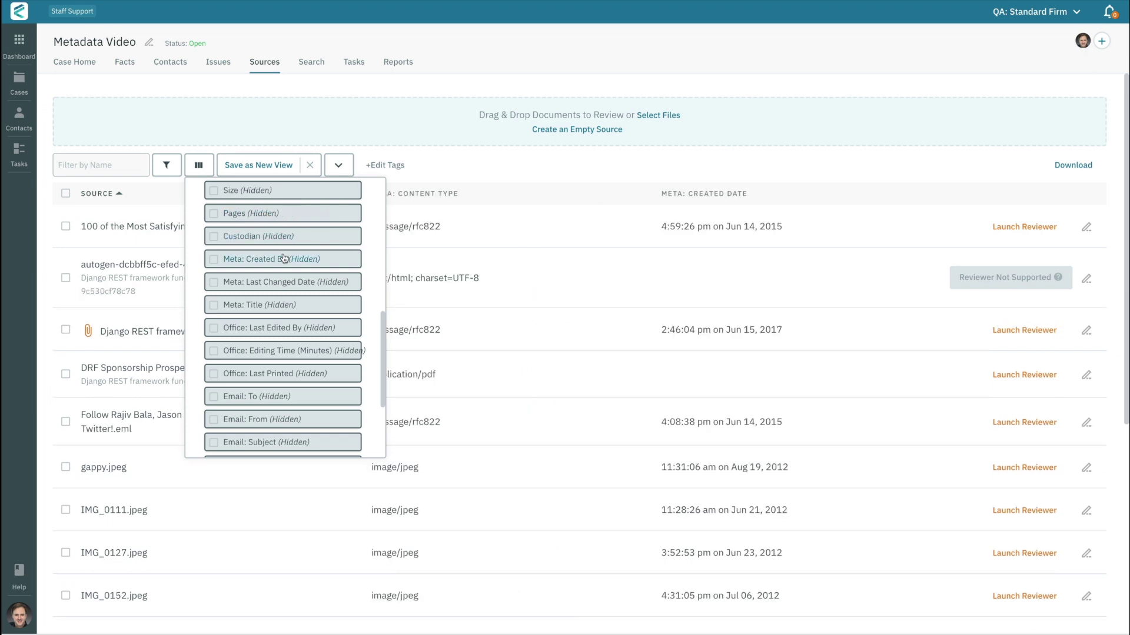
pyautogui.click(283, 260)
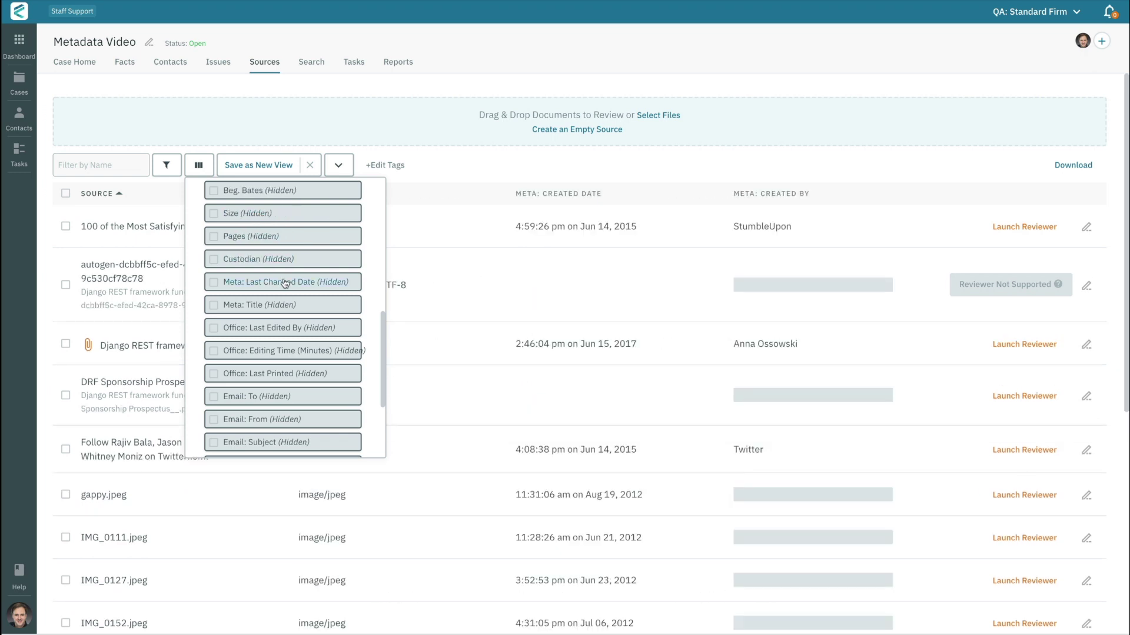
pyautogui.click(285, 283)
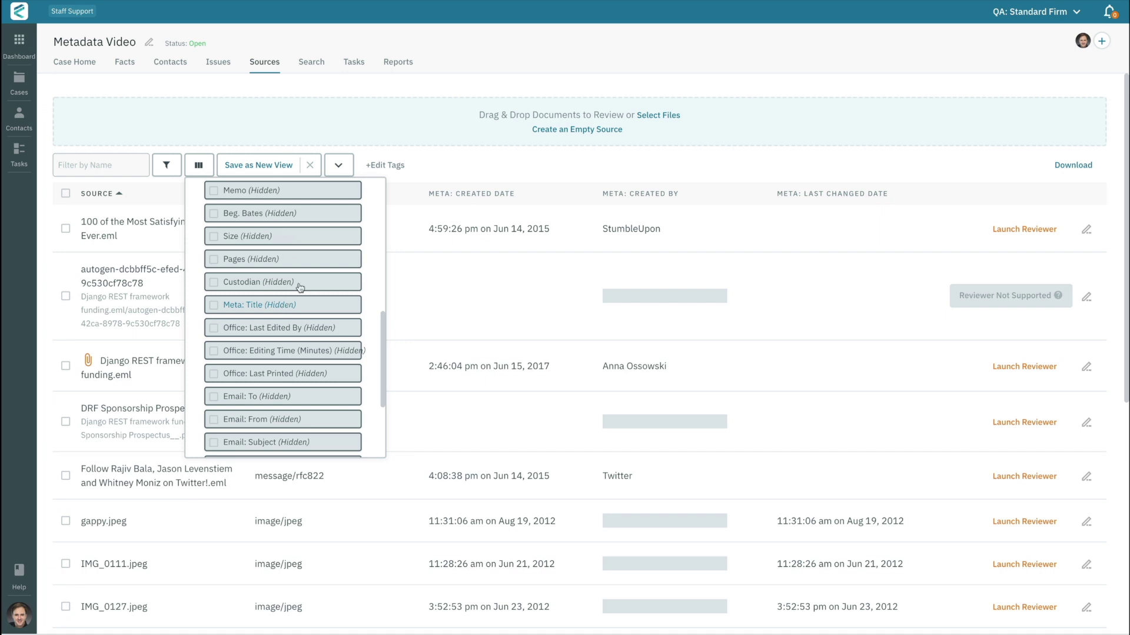
pyautogui.click(288, 304)
# Reset to the default columns, then hide Number of Citations, Tags and Date, leaving only Source.
pyautogui.click(310, 164)
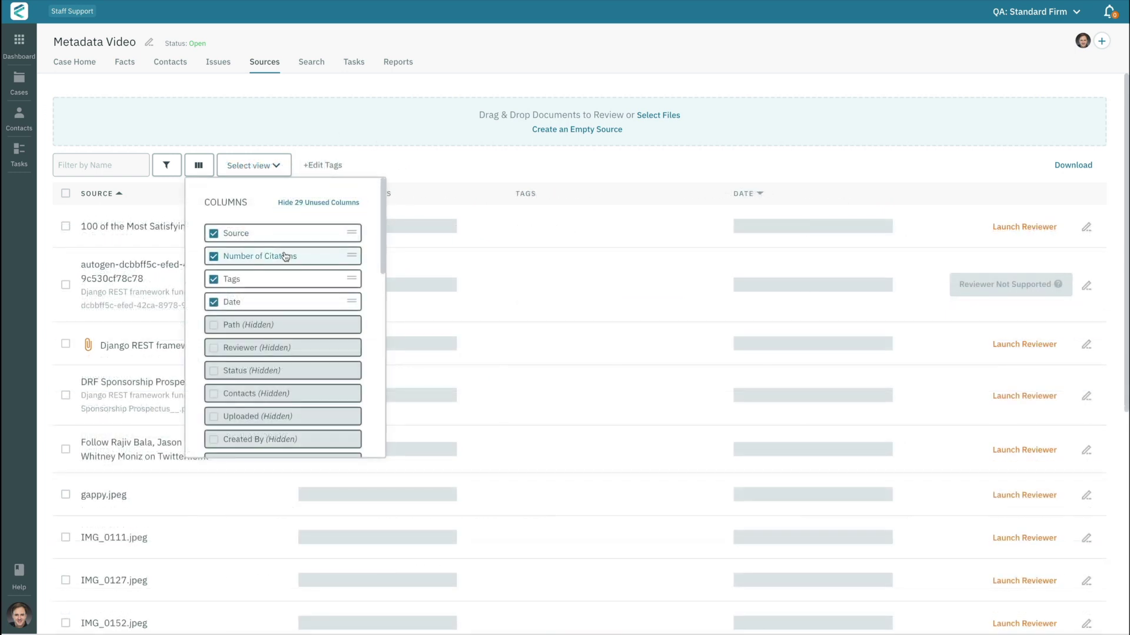
pyautogui.click(278, 280)
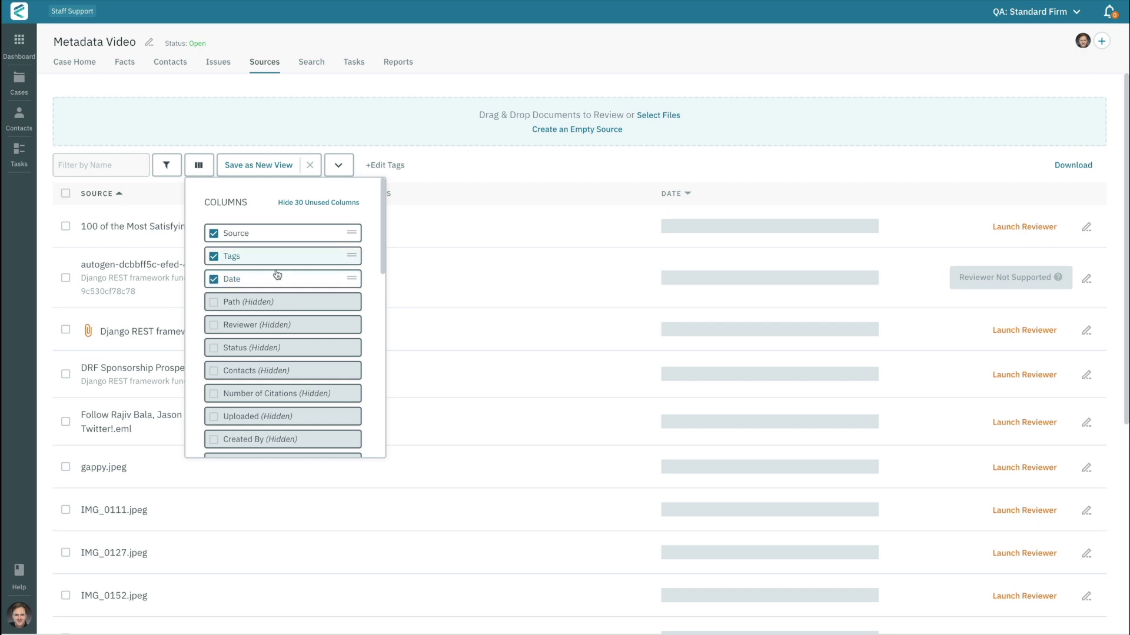
pyautogui.click(276, 268)
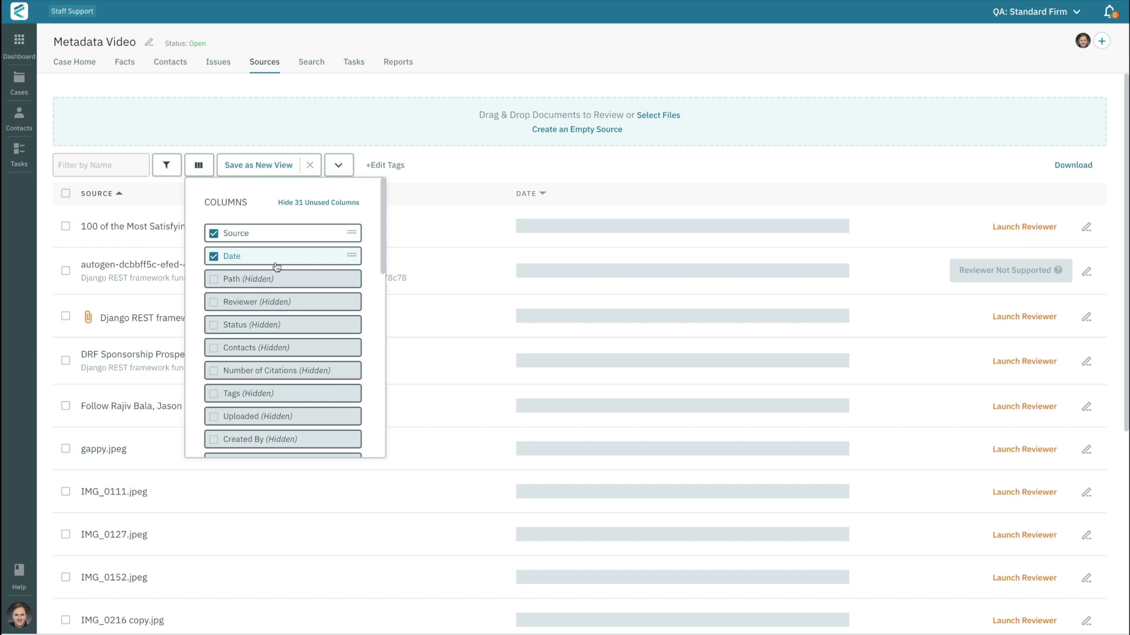
pyautogui.click(275, 263)
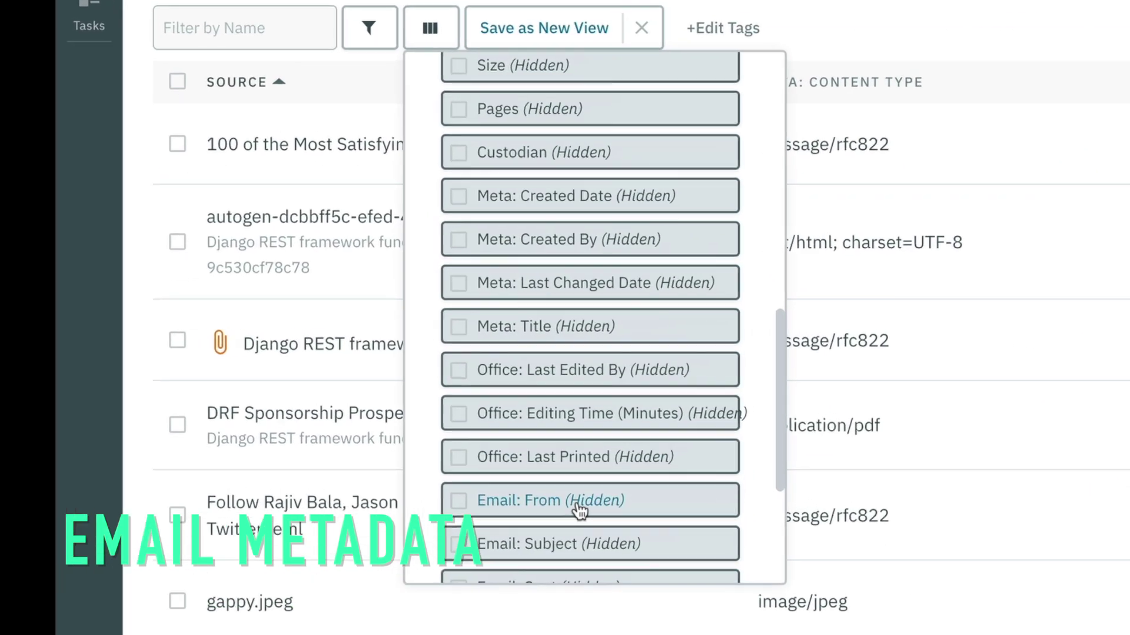
# Tick Email: From so it appears as a column beside the source names.
pyautogui.click(580, 510)
pyautogui.scroll(-4, 577, 507)
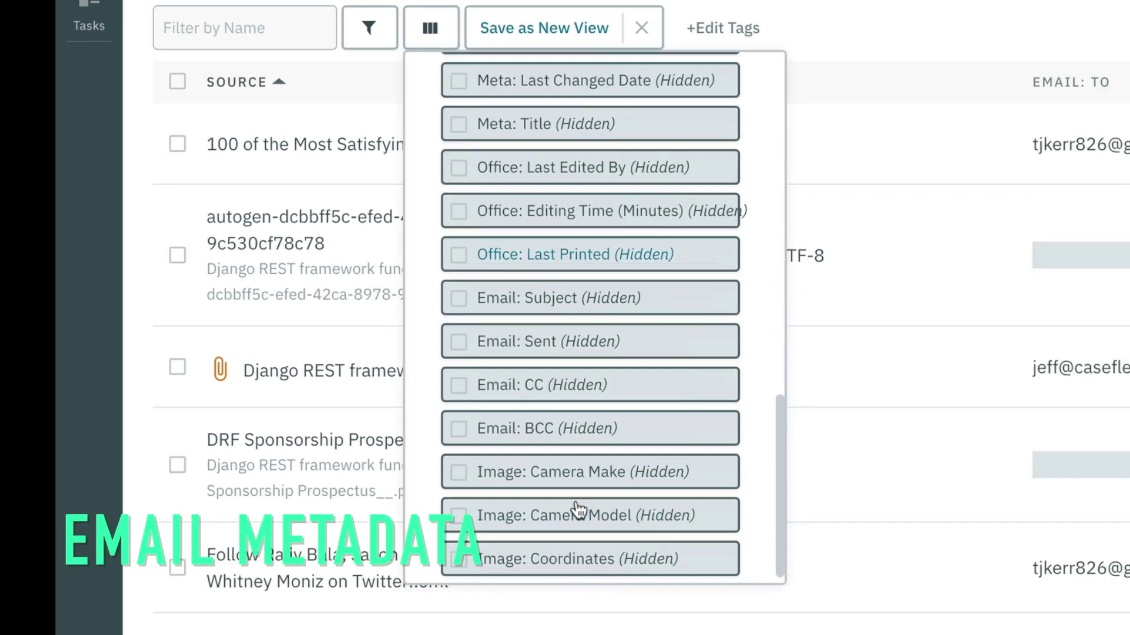
pyautogui.scroll(-1, 574, 512)
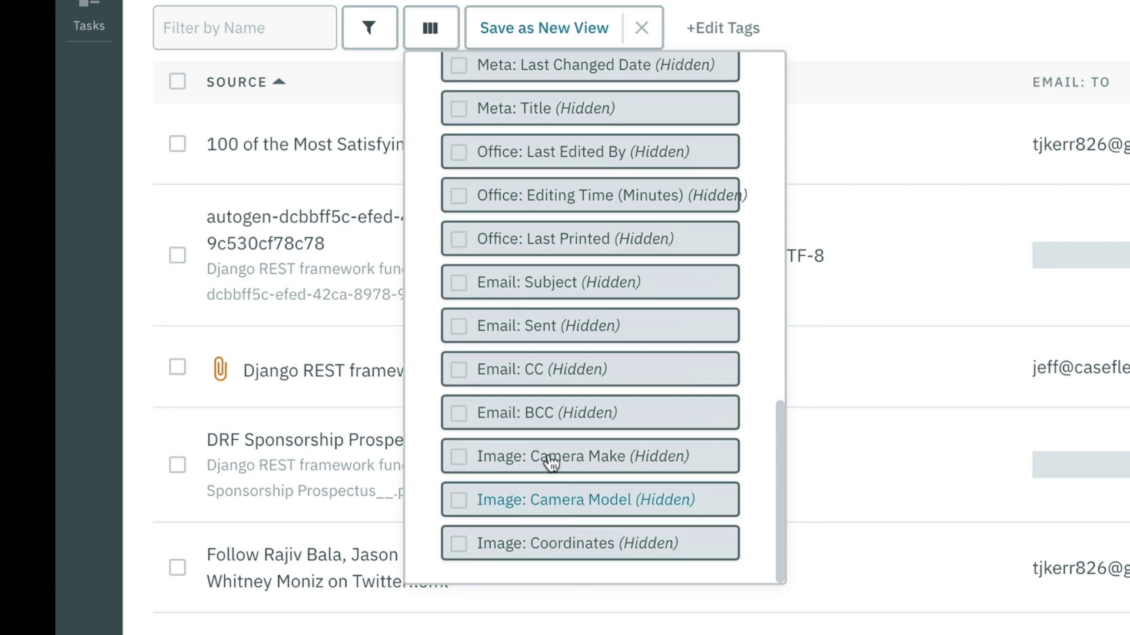
# Add the Email: Subject column and view the photo's location on Google Maps.
pyautogui.click(552, 282)
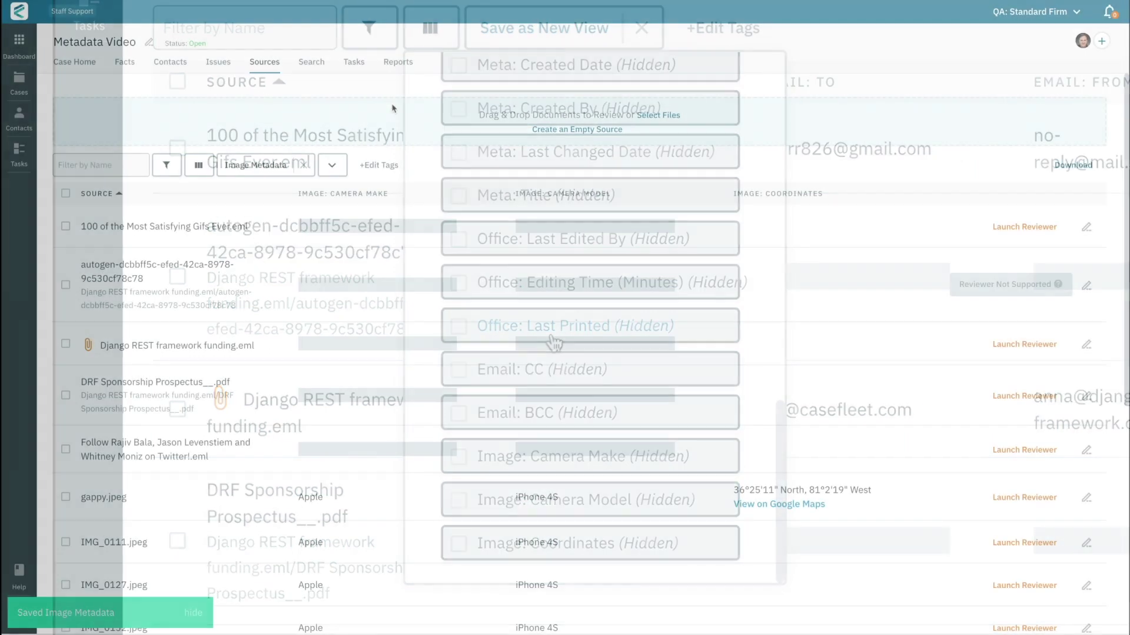
pyautogui.scroll(-1, 750, 450)
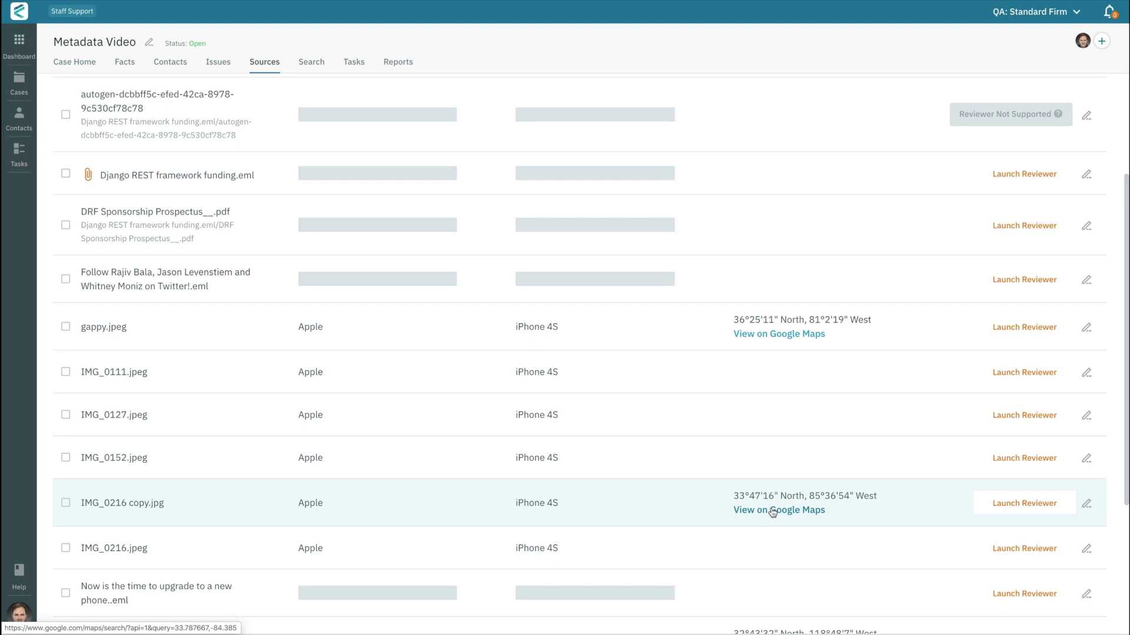
pyautogui.click(772, 510)
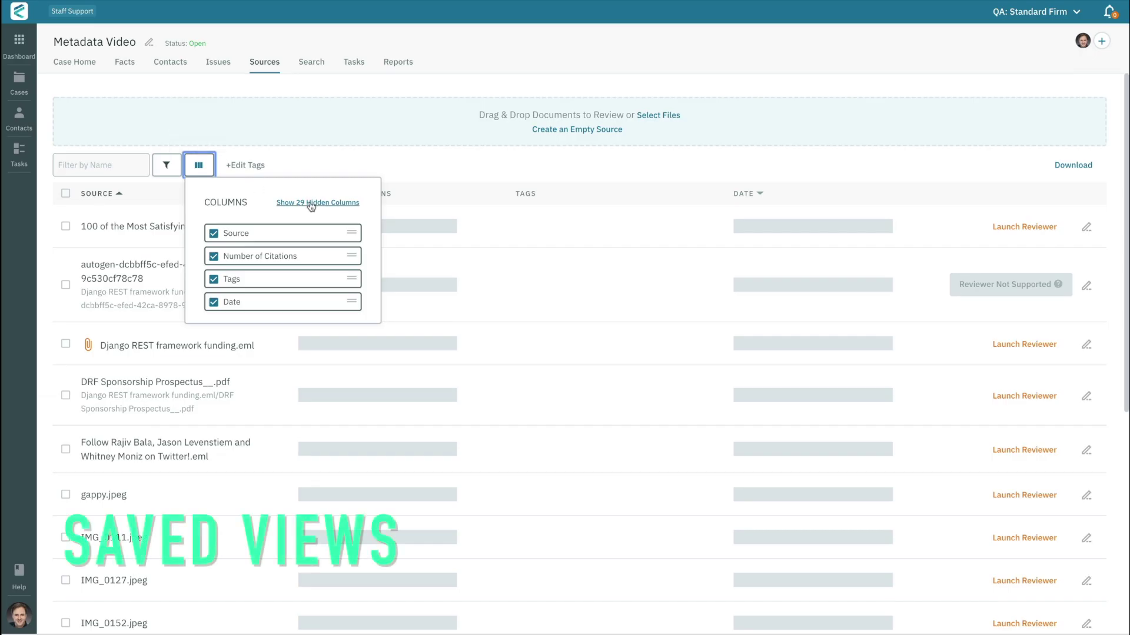
# Show hidden columns, remove Number of Citations and Tags, and close the column menu.
pyautogui.click(311, 204)
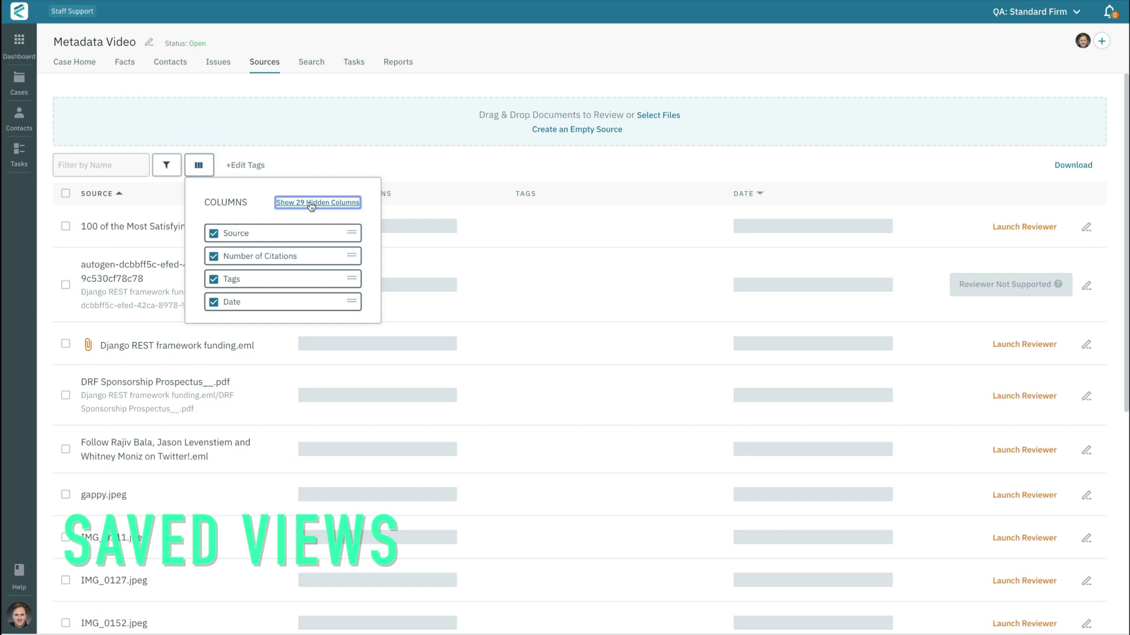
pyautogui.click(284, 259)
pyautogui.click(285, 263)
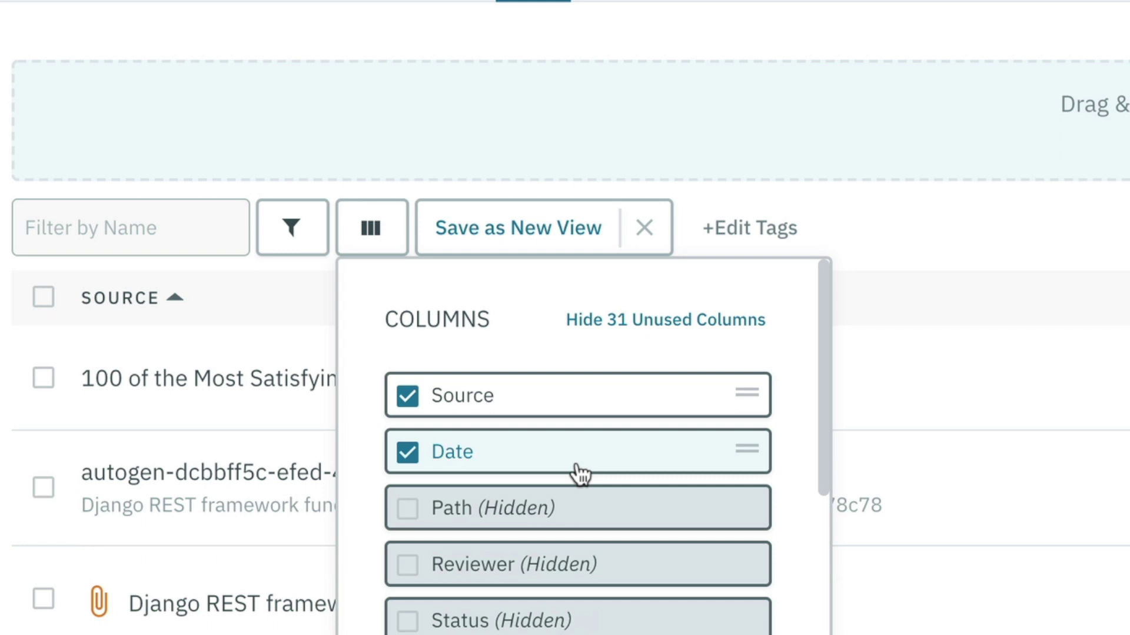
pyautogui.click(370, 228)
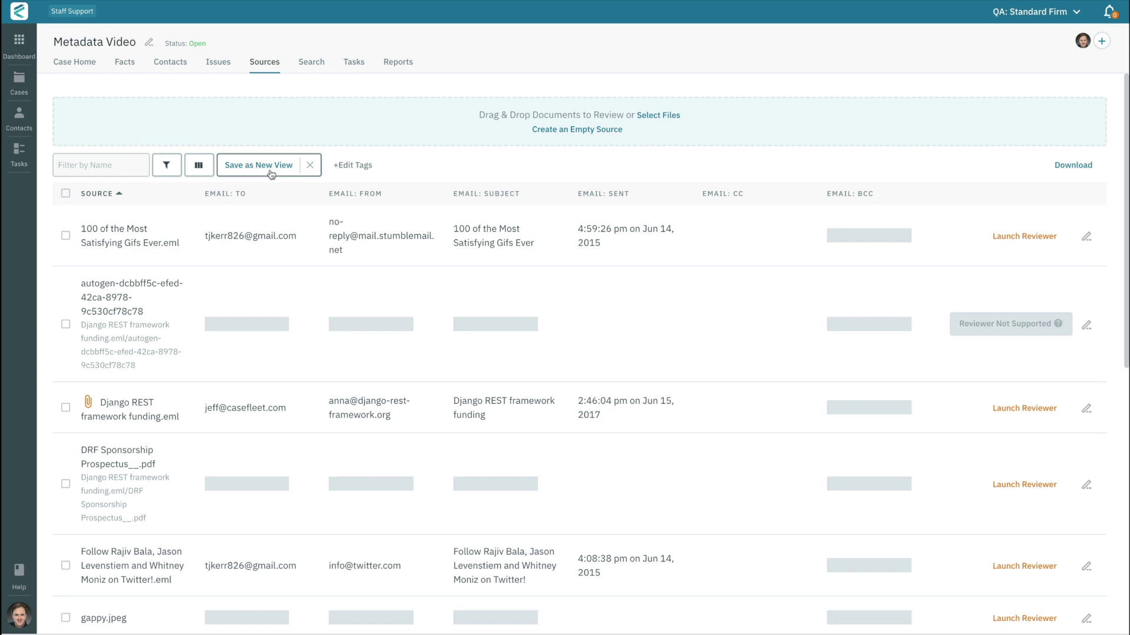
# Save the current email column layout as a new view named 'Email Metadata'.
pyautogui.click(271, 167)
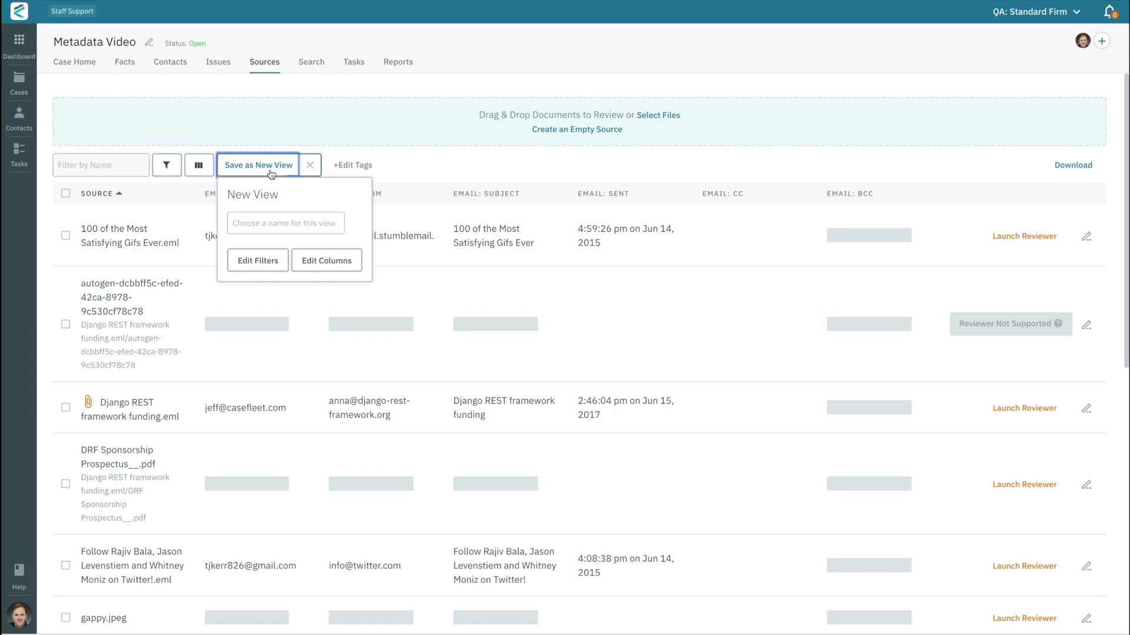
pyautogui.click(278, 215)
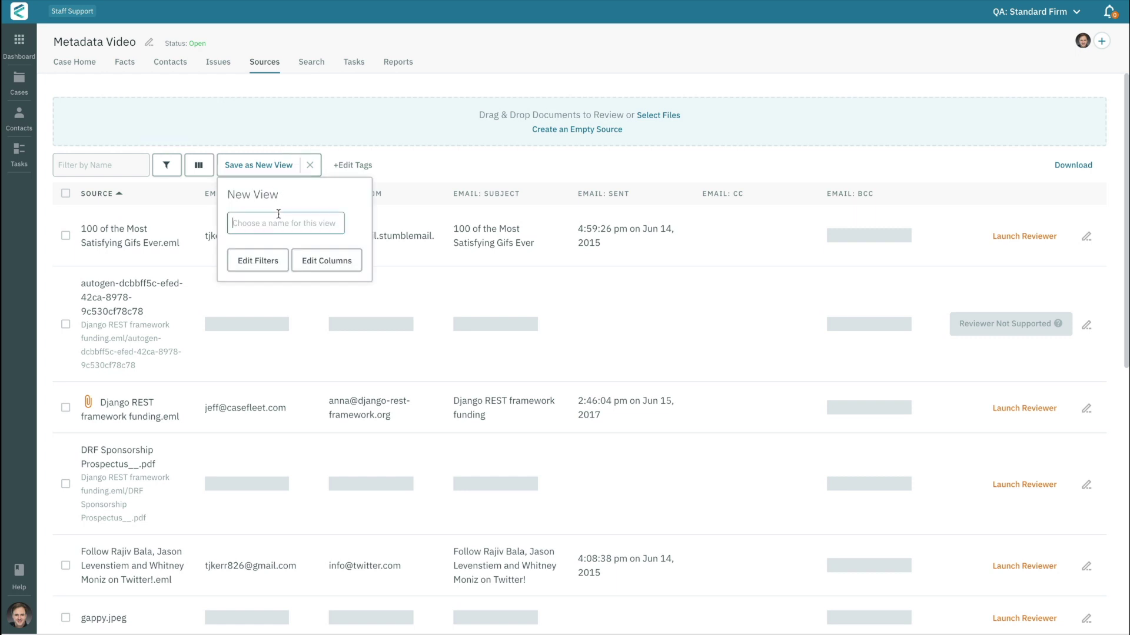
pyautogui.write('Email')
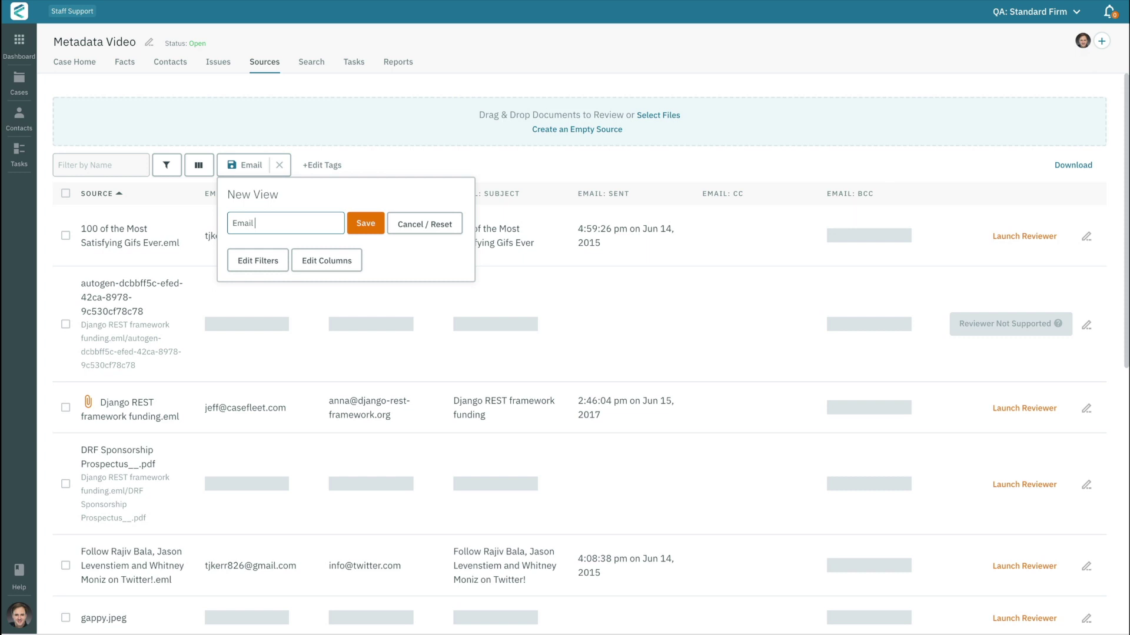
pyautogui.write(' Meta')
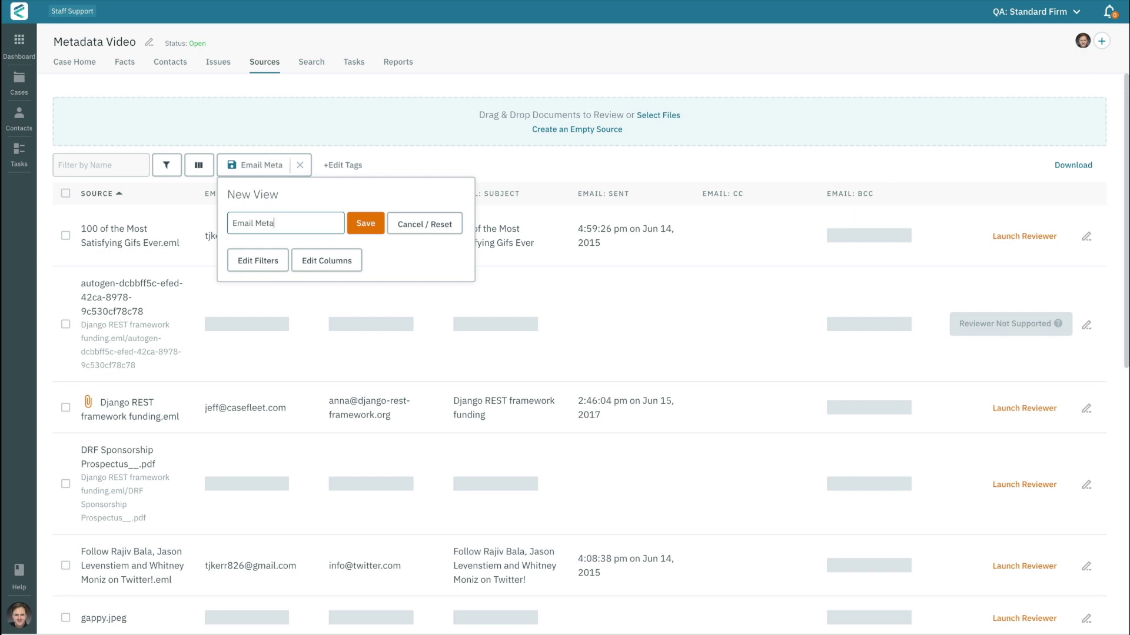
pyautogui.write('data')
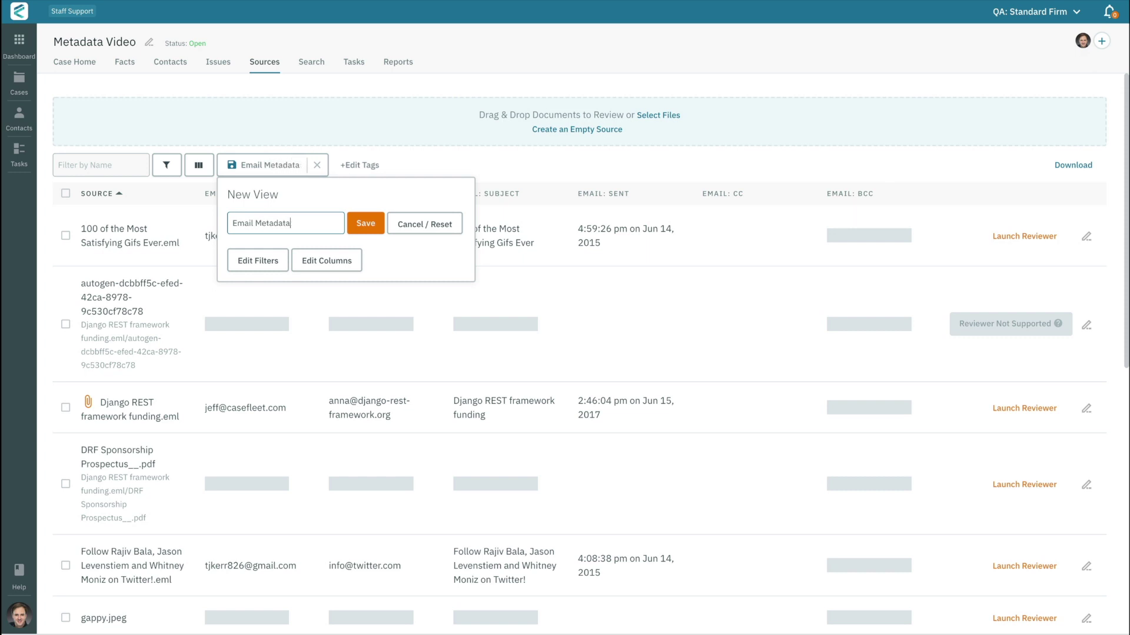
pyautogui.click(358, 229)
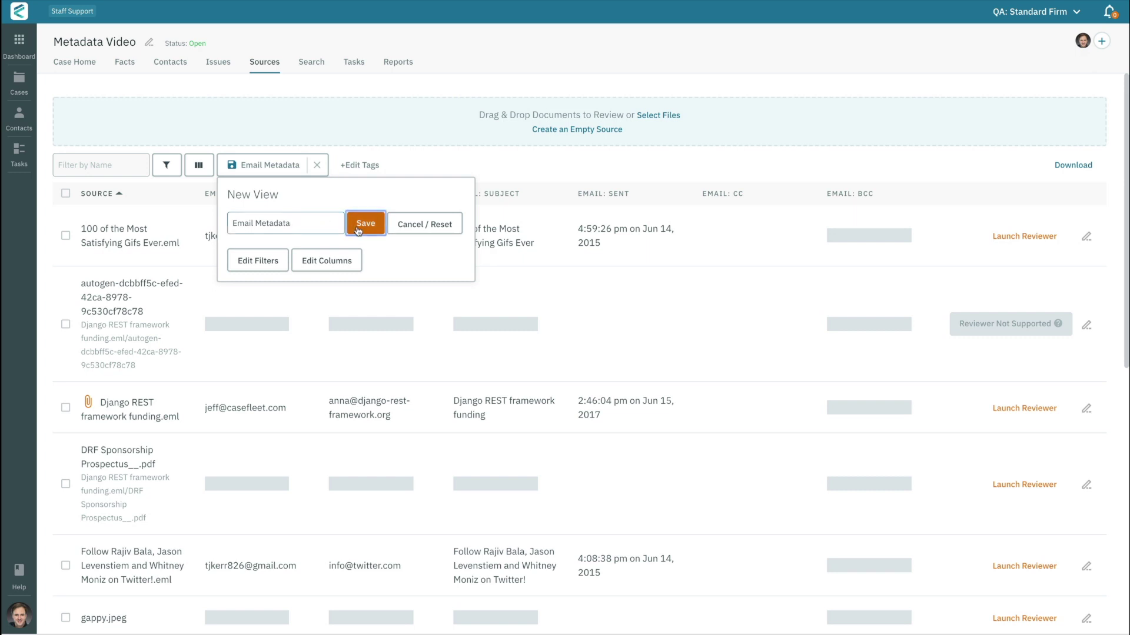
pyautogui.click(313, 129)
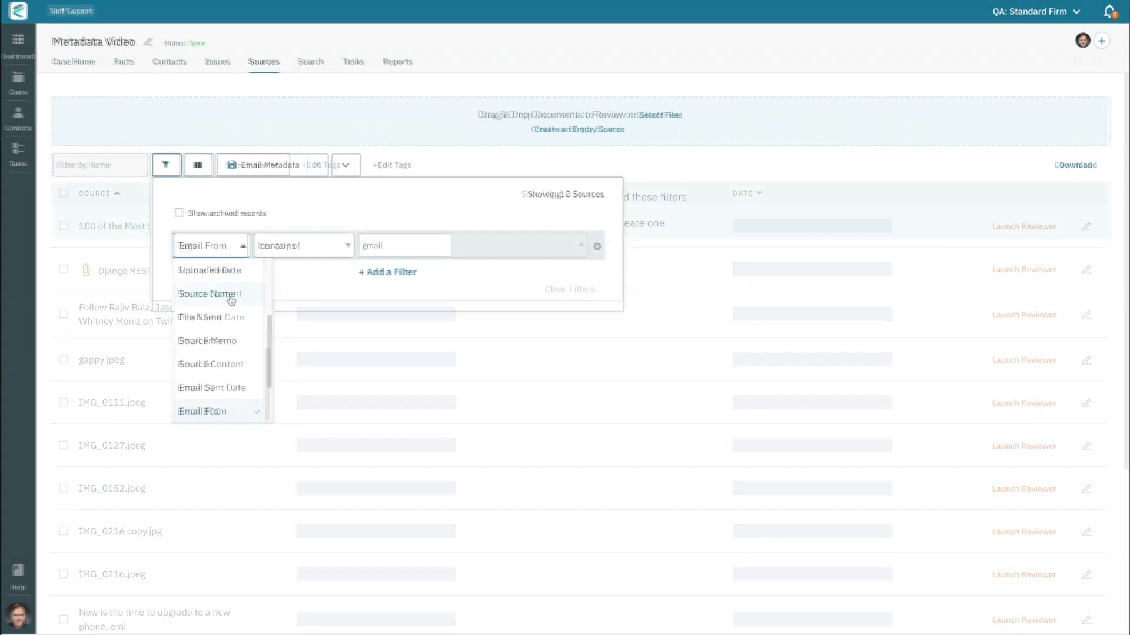
# Filter sources to Email To contains 'gmail' and save it as 'Emails to Gmail Addresses'.
pyautogui.scroll(-1, 229, 382)
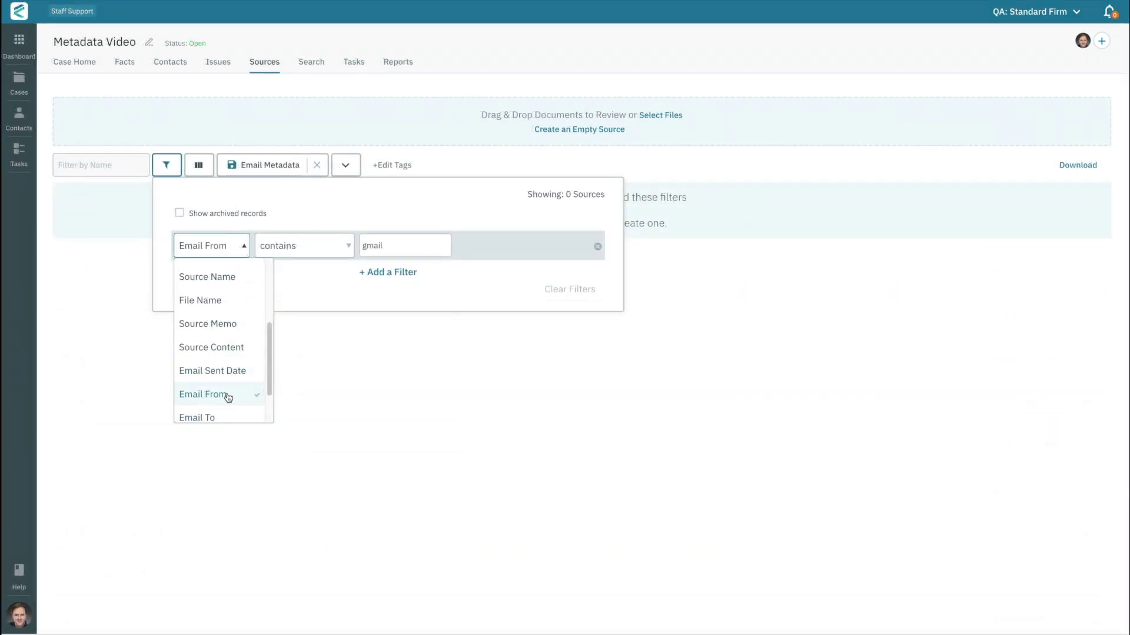
pyautogui.click(215, 418)
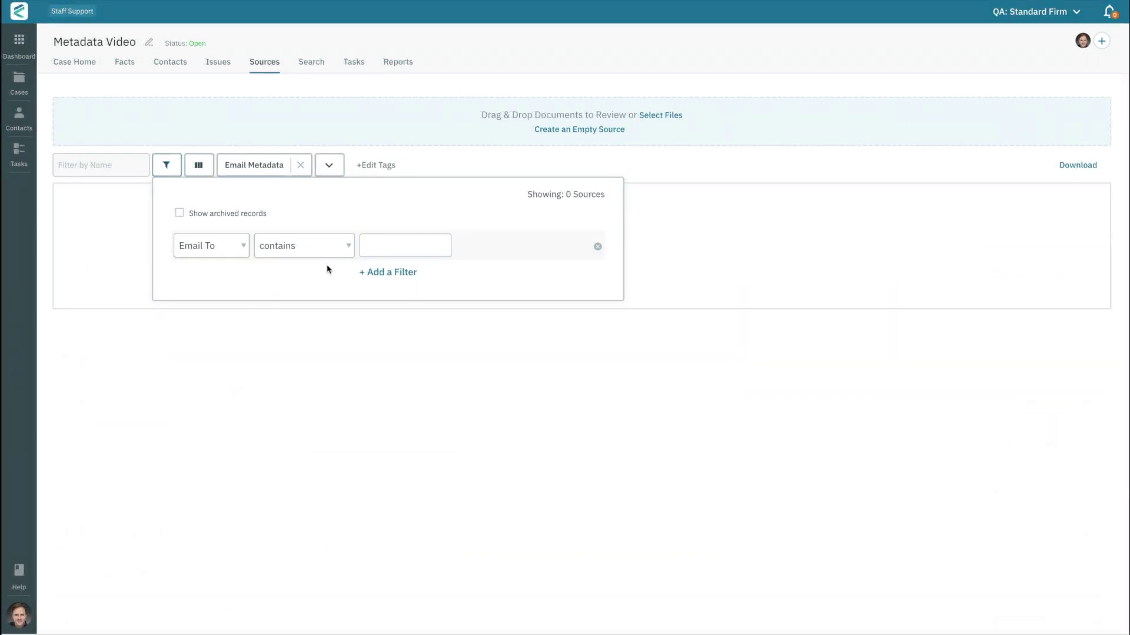
pyautogui.click(378, 243)
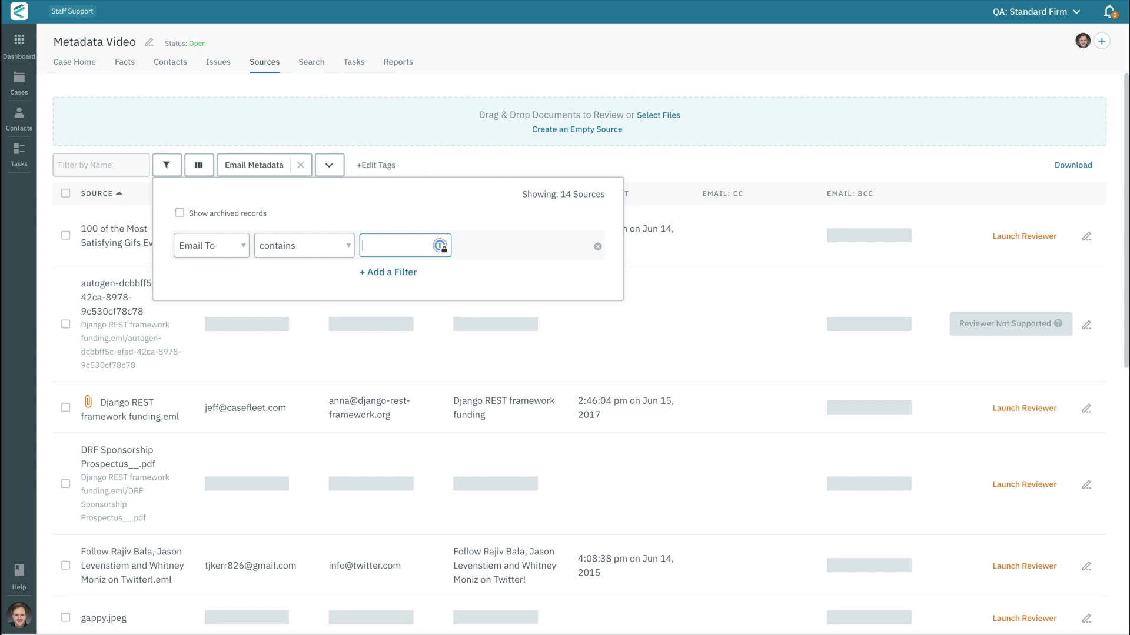
pyautogui.write('gmail')
pyautogui.write('Emails to ')
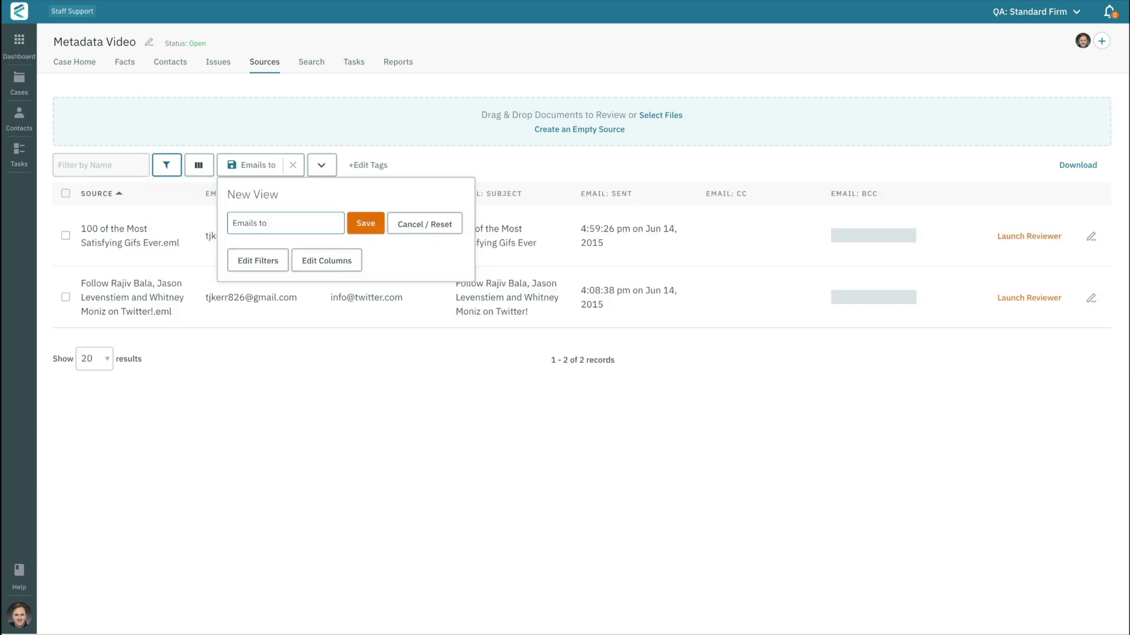
pyautogui.write('Gmail Add')
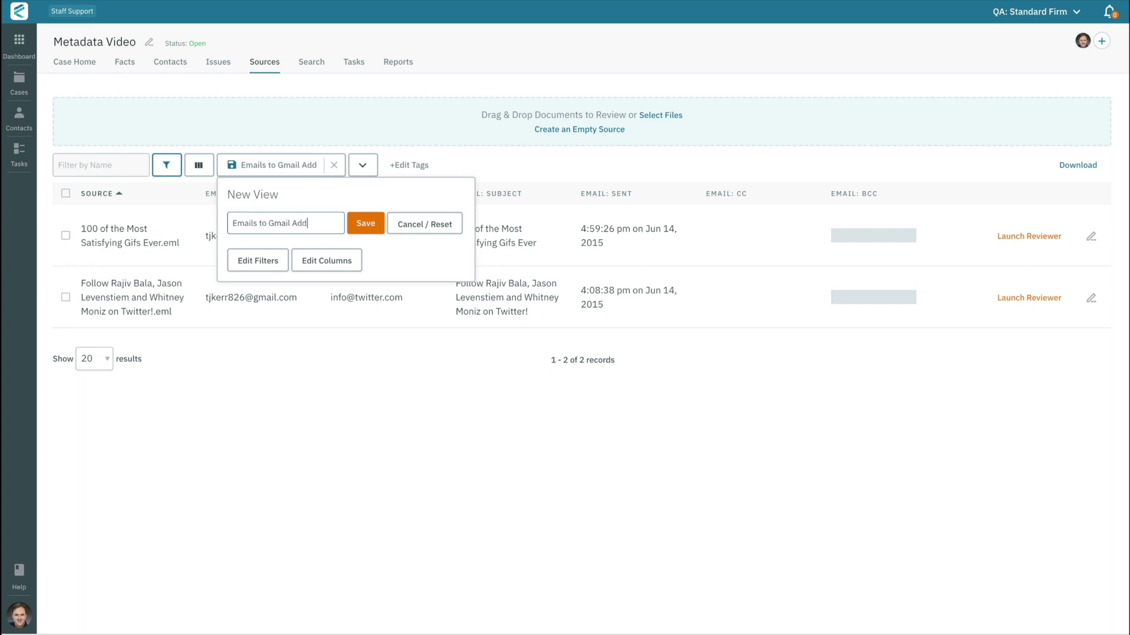
pyautogui.write('resses')
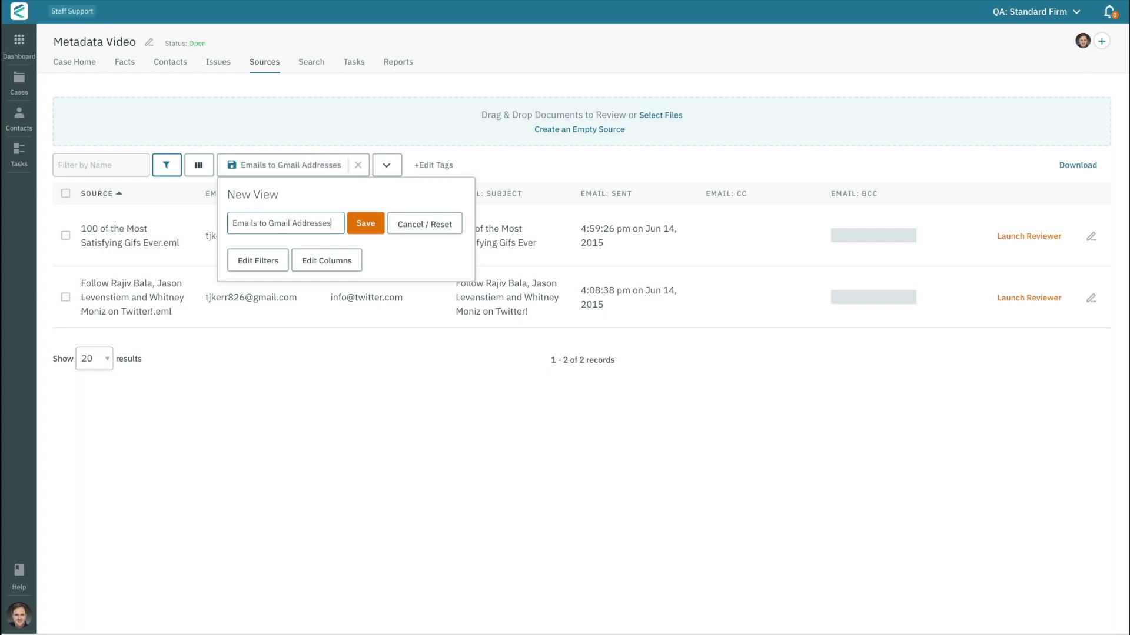
pyautogui.click(369, 224)
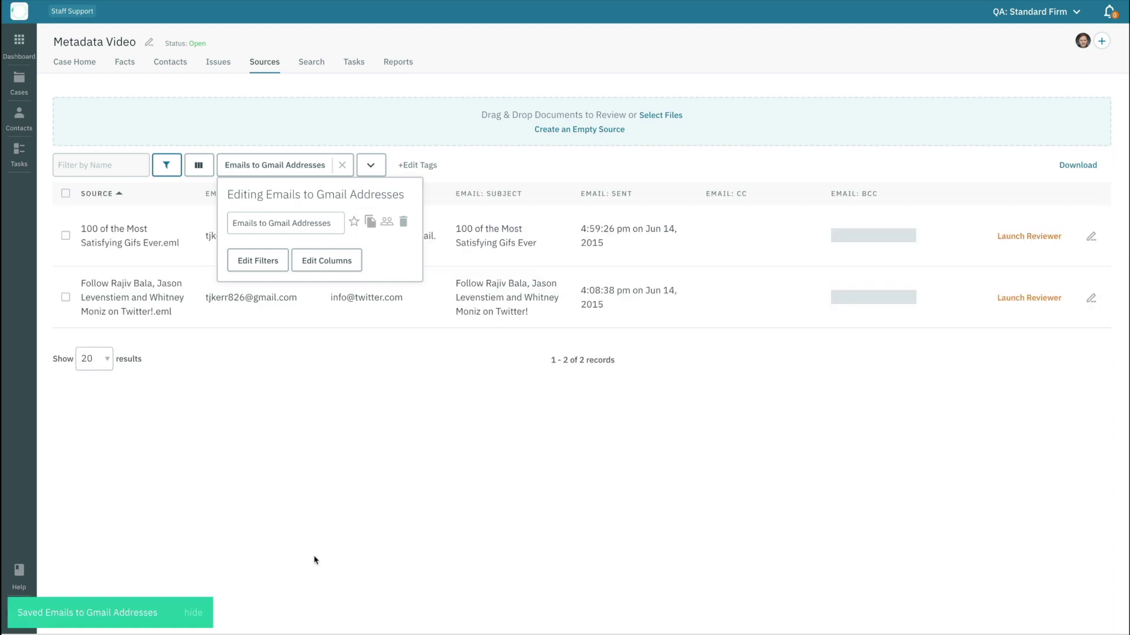